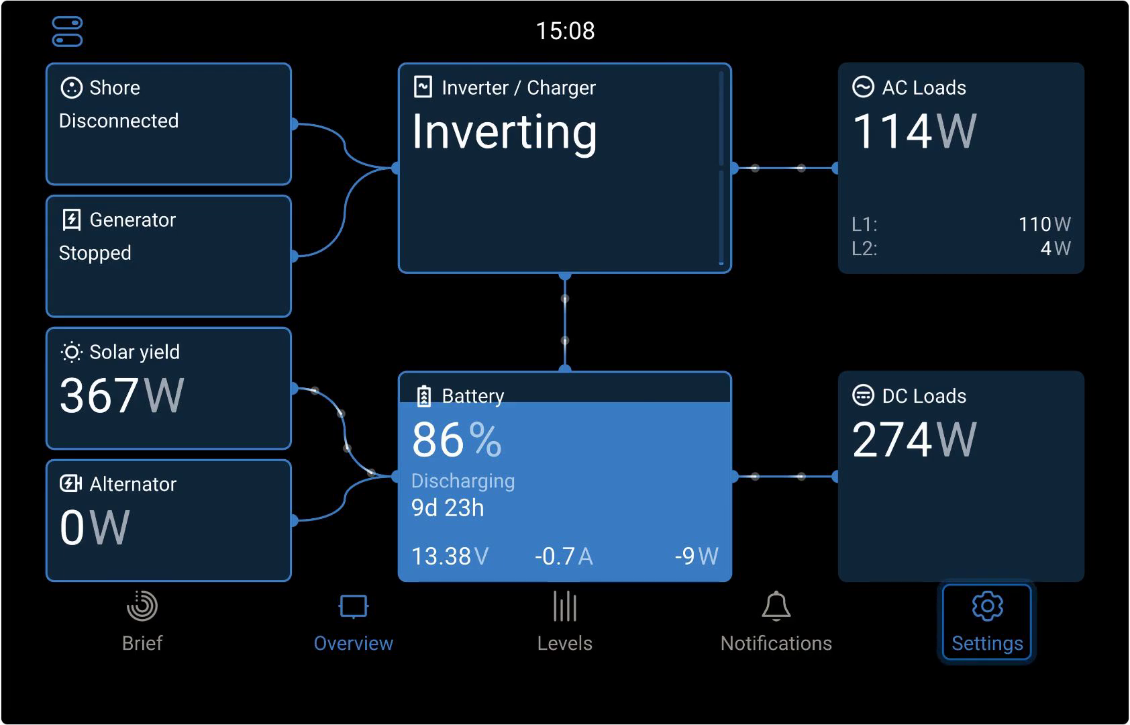
# Step: Set the firmware image type for online updates to Large
pyautogui.press('Return')
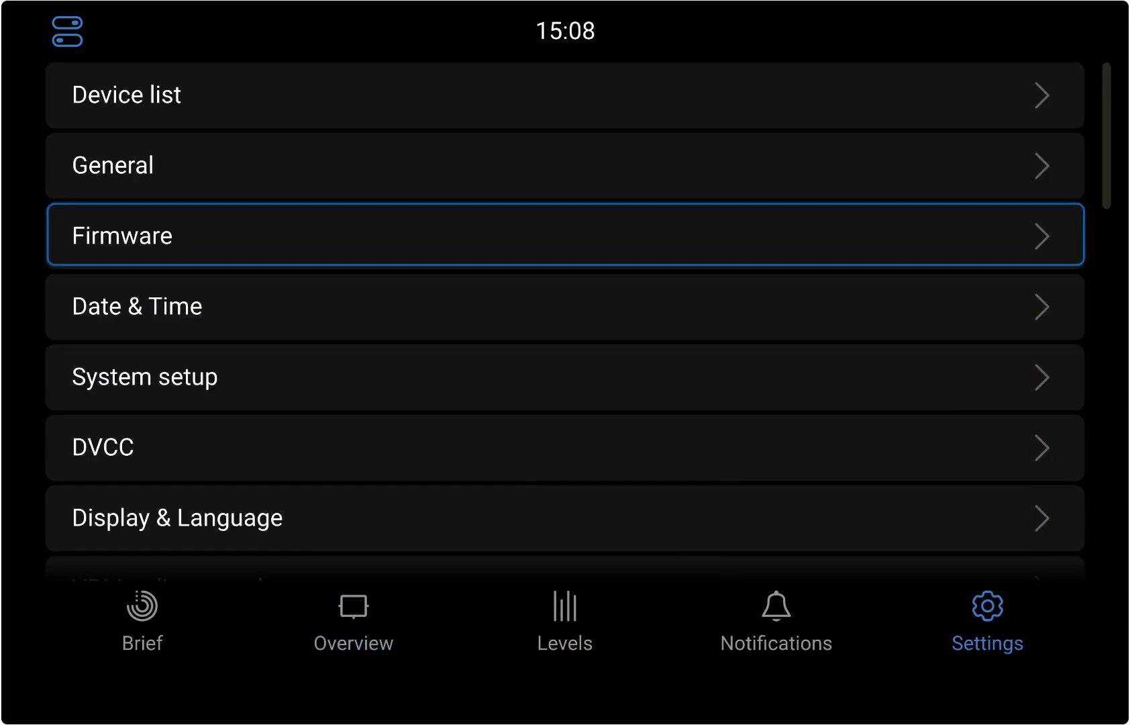
pyautogui.press('Return')
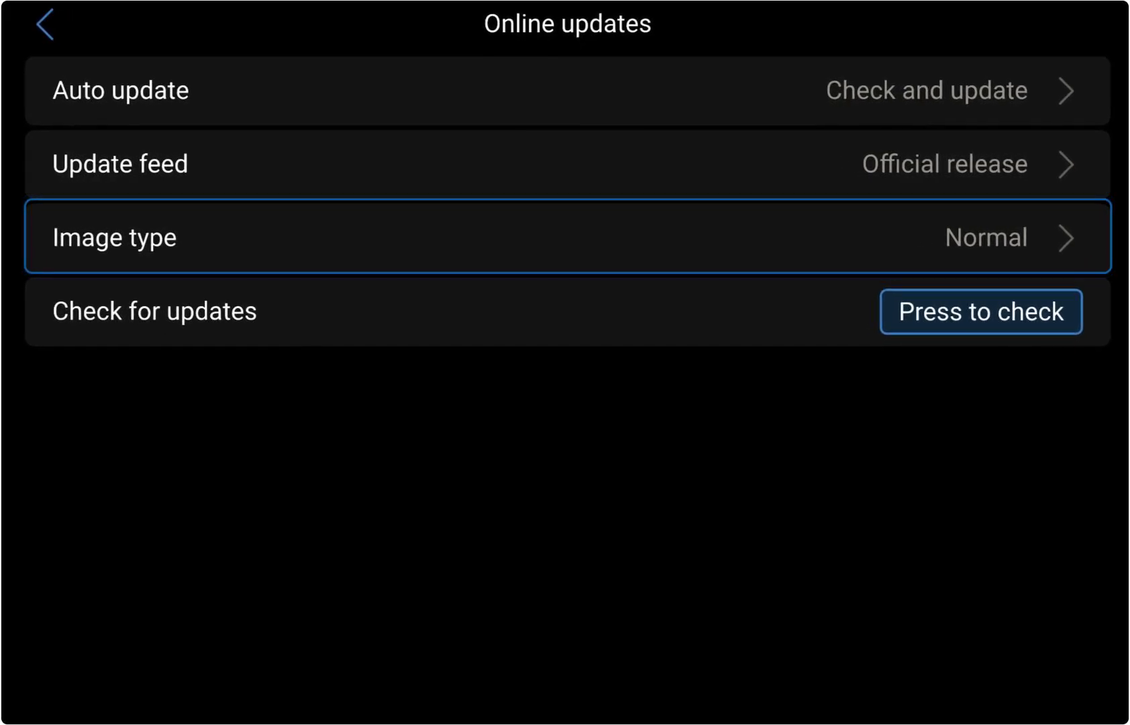
pyautogui.press('Return')
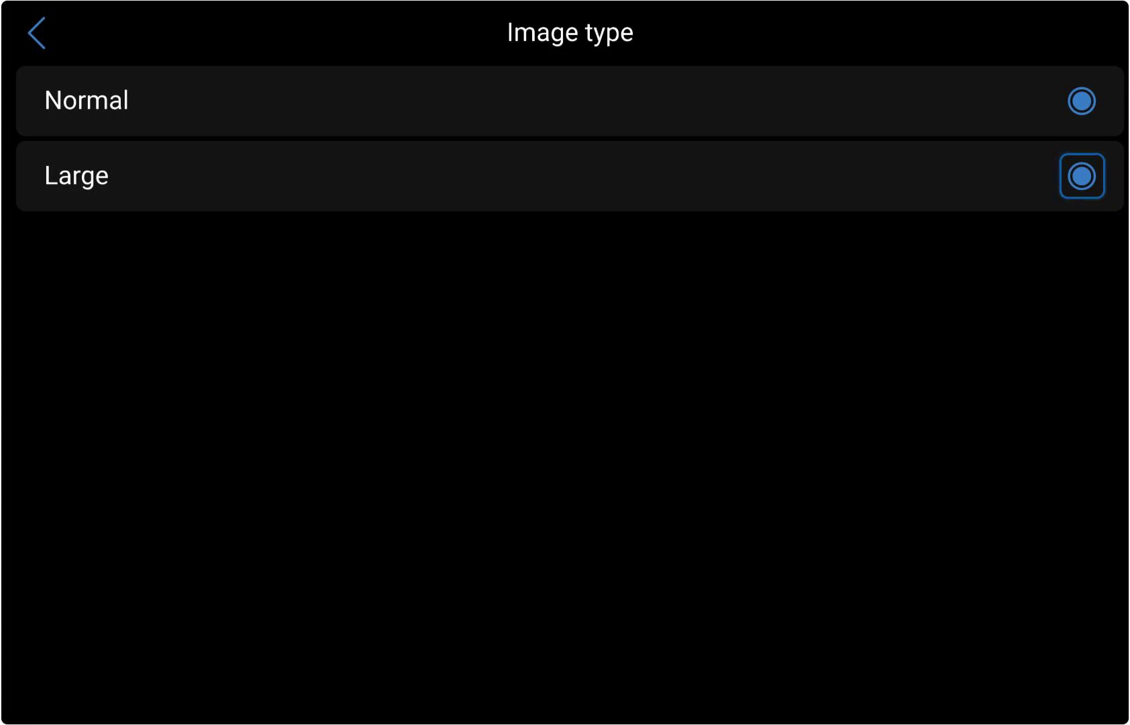
pyautogui.press('Escape')
# Step: Check for firmware updates and install the v3.53 update
pyautogui.press('Down')
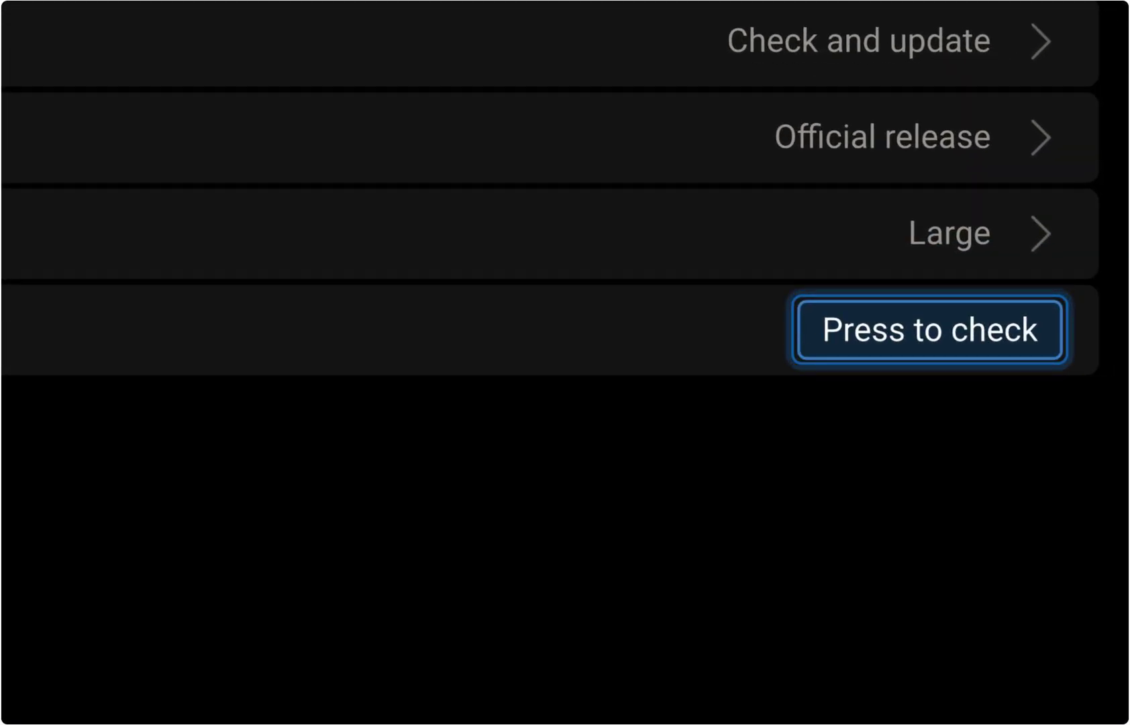
pyautogui.press('Return')
pyautogui.press('Down')
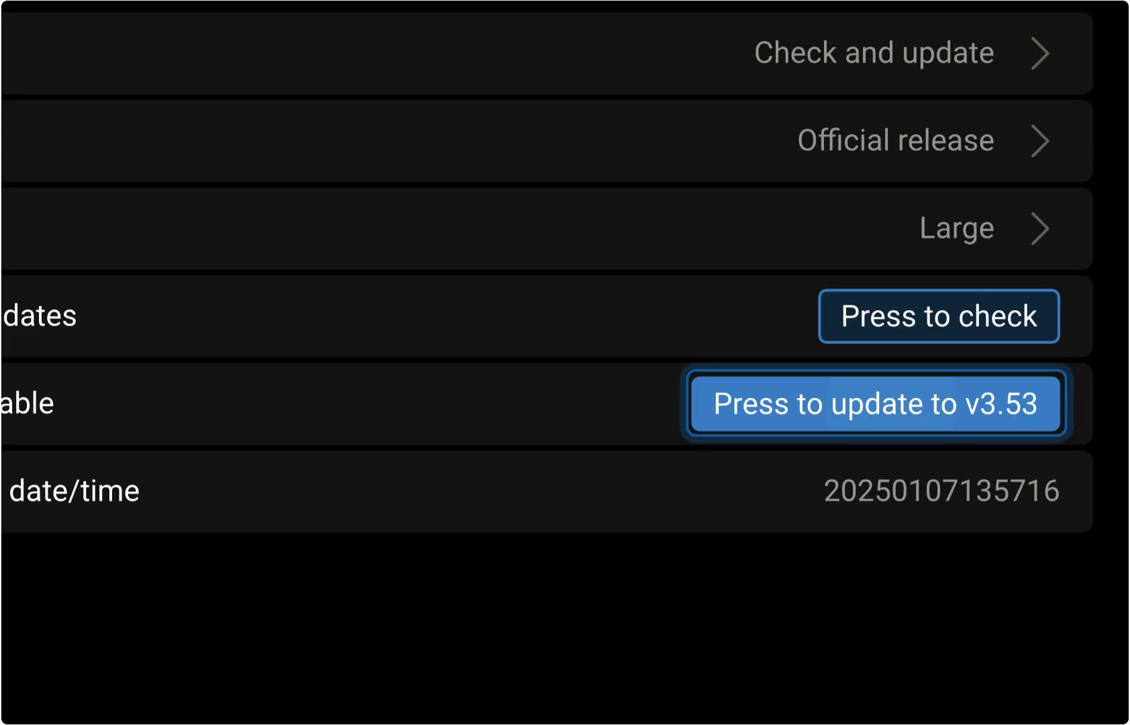
pyautogui.press('Return')
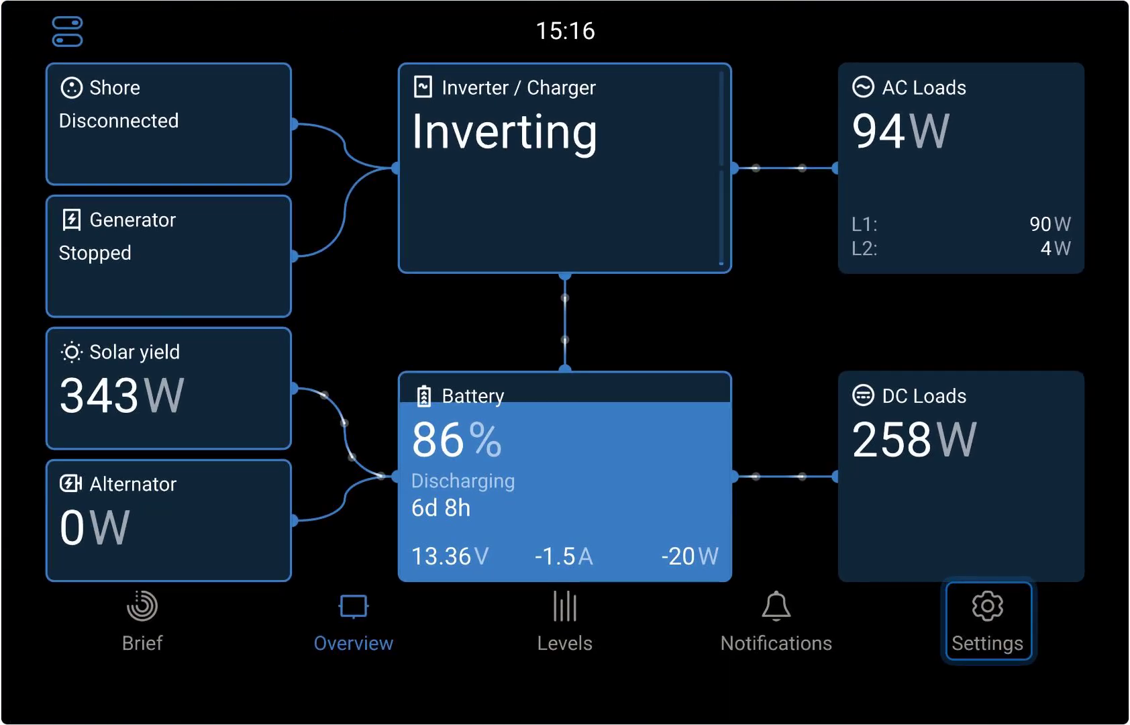
# Step: Enable Signal K in the Venus OS Large features settings
pyautogui.press('Return')
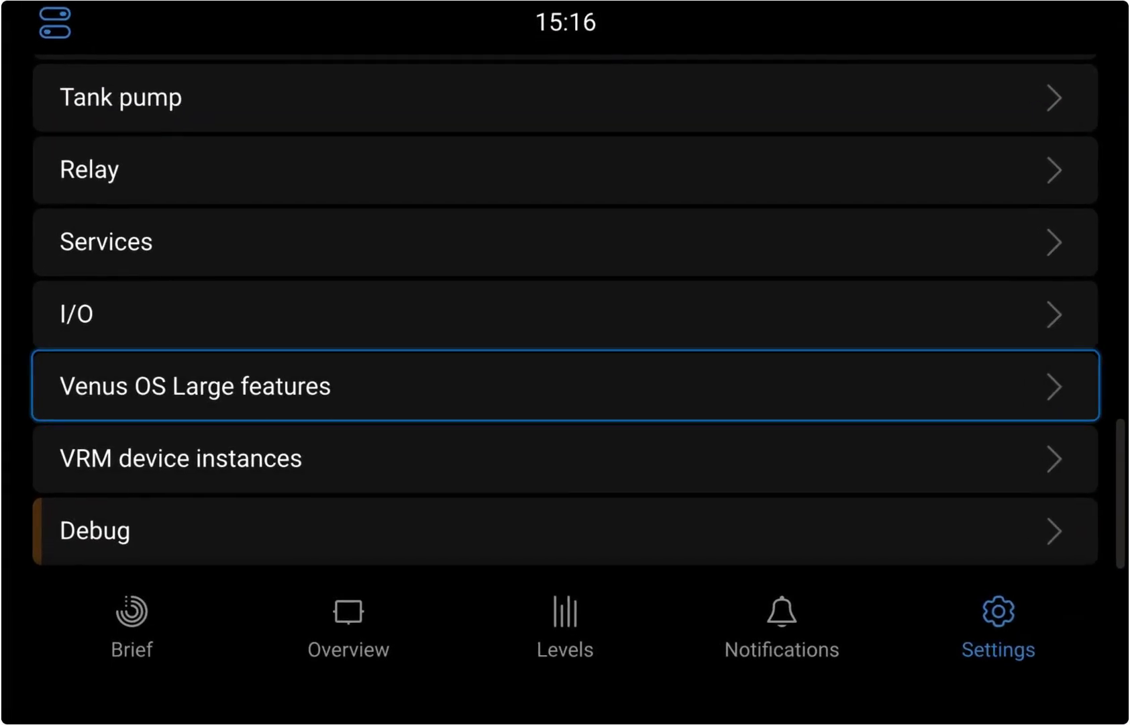
pyautogui.press('Return')
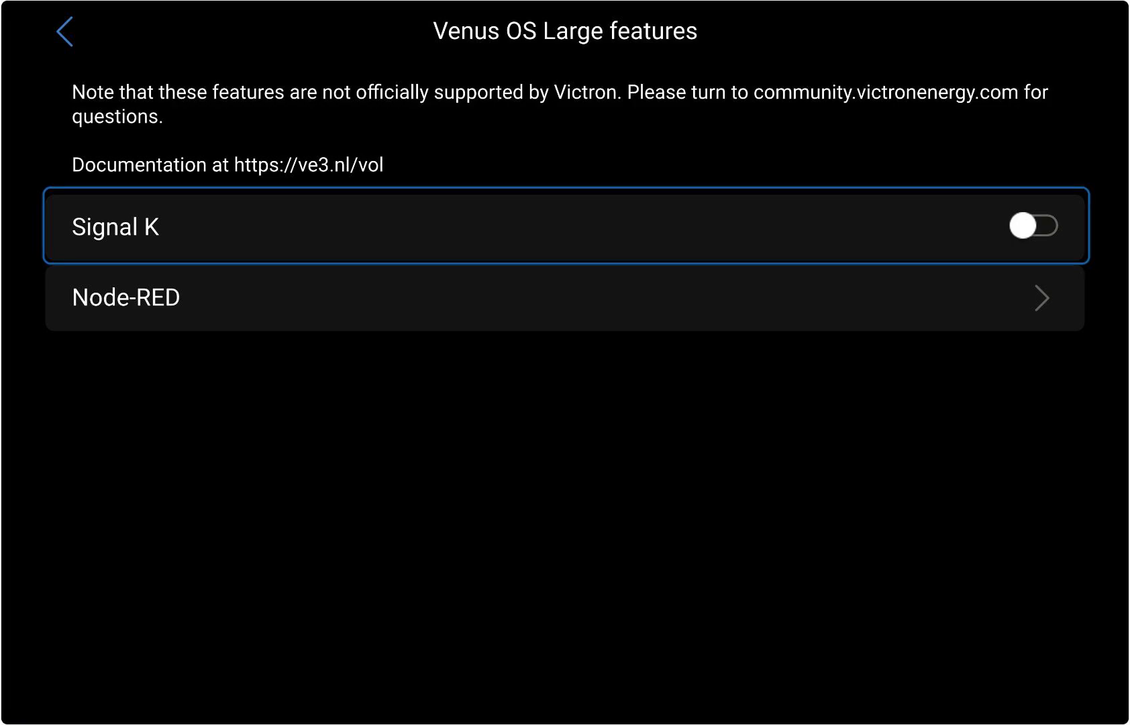
pyautogui.press('Return')
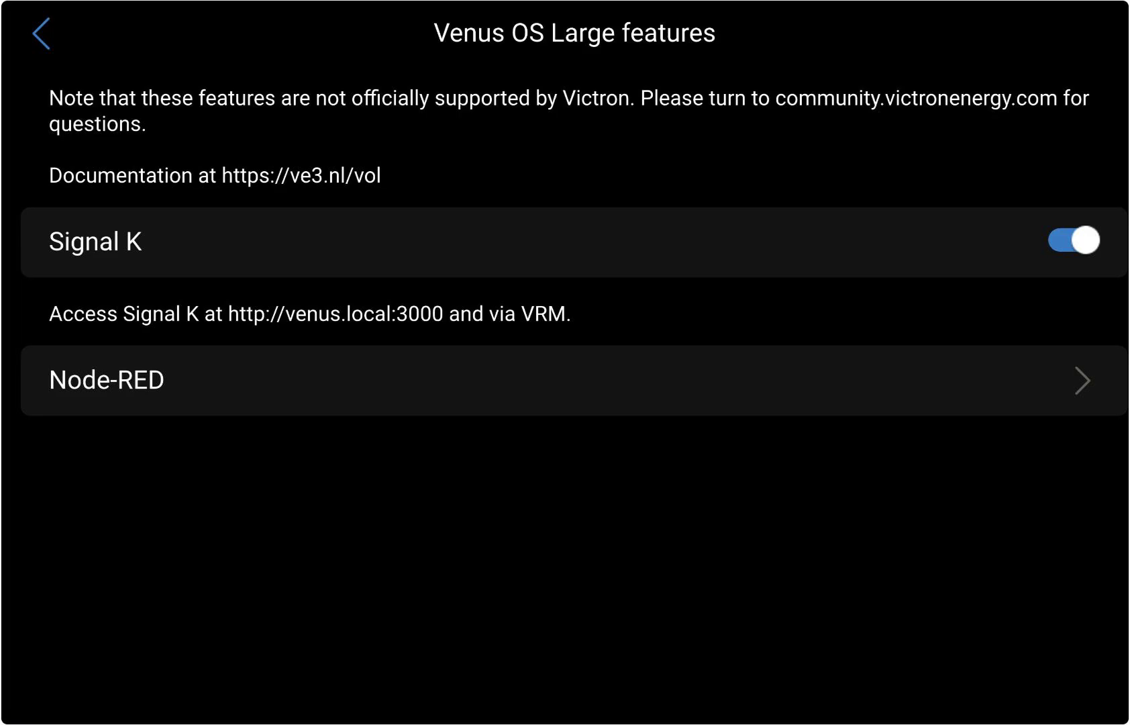
pyautogui.press('Down')
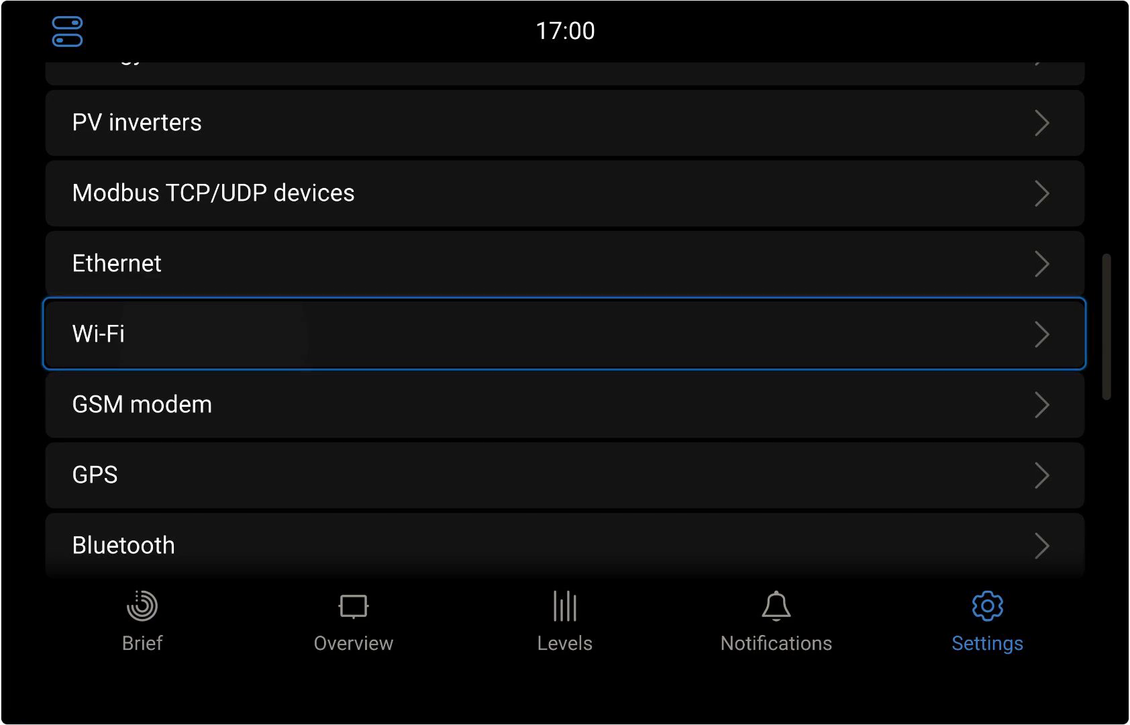
# Step: Open the Wi-Fi settings and view the details of the connected Aurora network
pyautogui.press('Return')
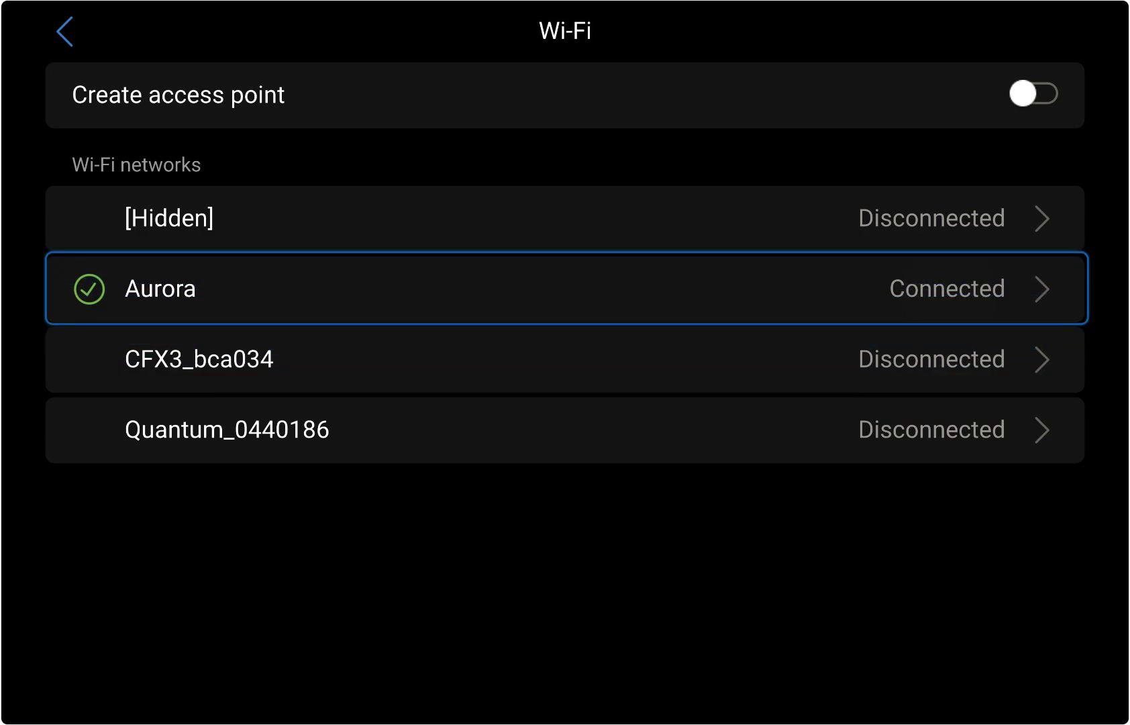
pyautogui.press('Return')
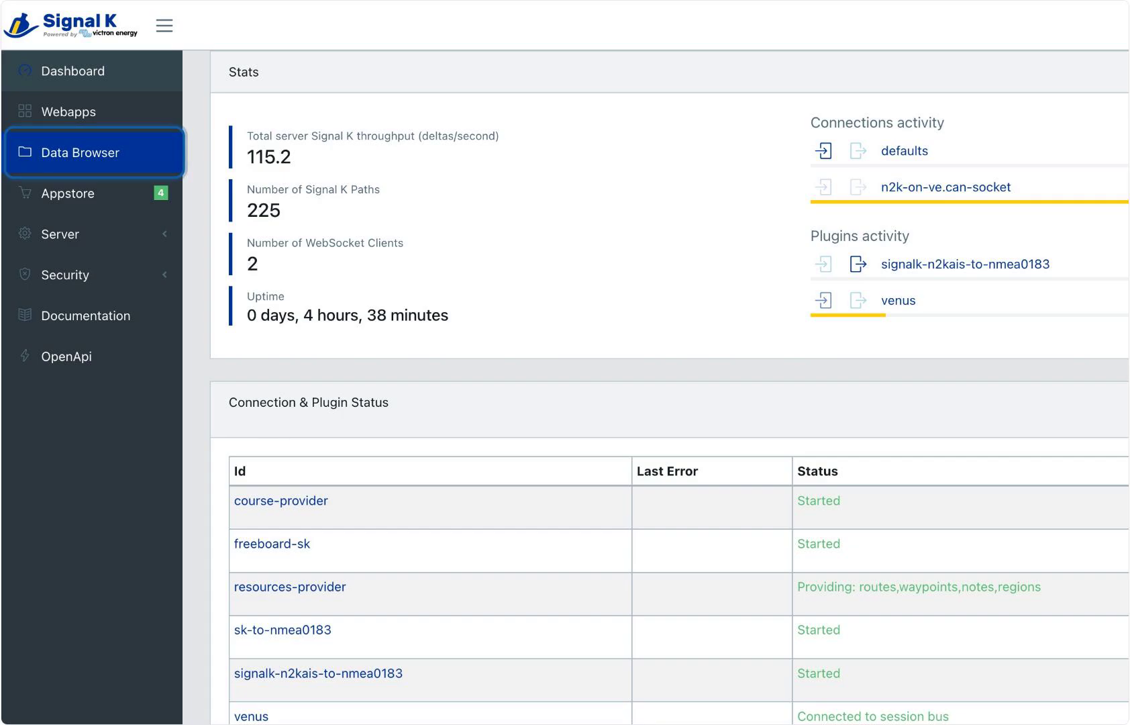
# Step: Switch to the Signal K server and open its Data Browser to examine the incoming boat data
pyautogui.click(94, 153)
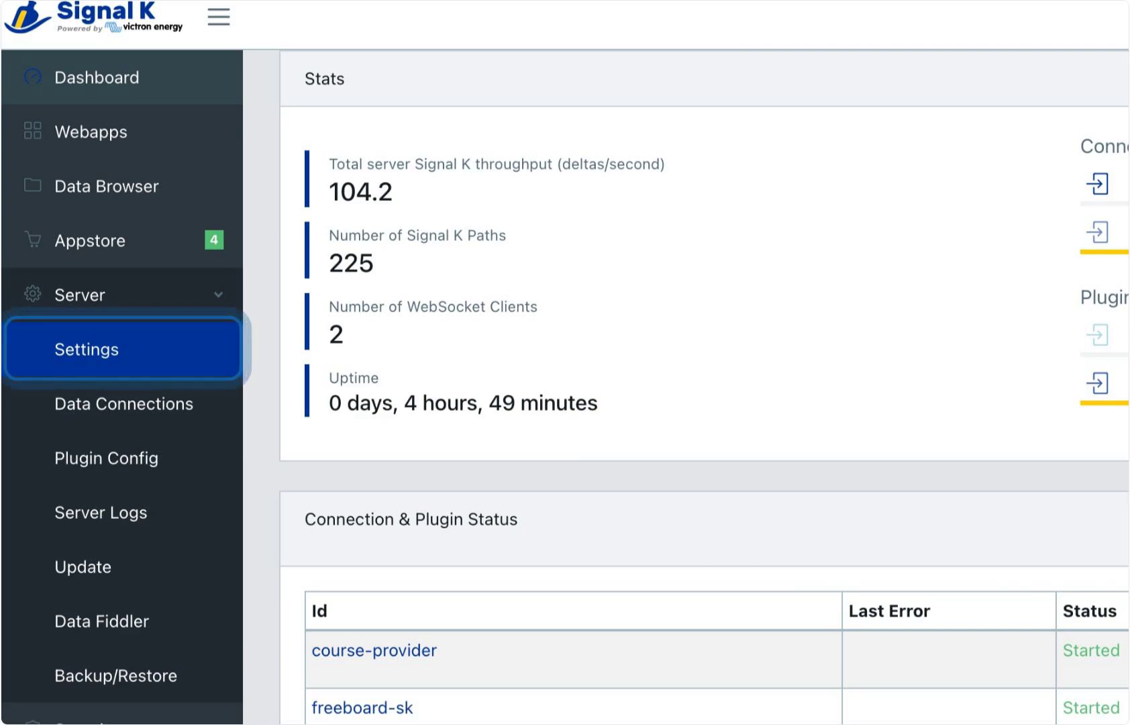
# Step: Enter "My boat name" as the vessel name and fill in the vessel's MMSI in the server's Vessel Base Data
pyautogui.write('My boat name')
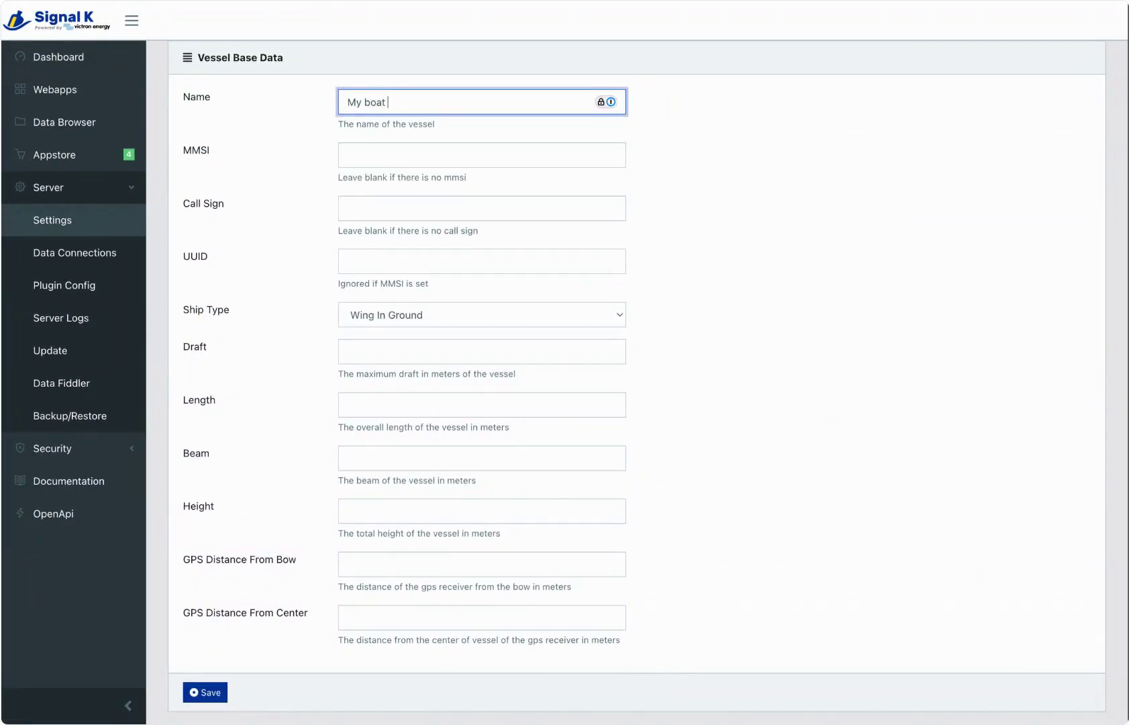
pyautogui.click(386, 156)
pyautogui.write('123456')
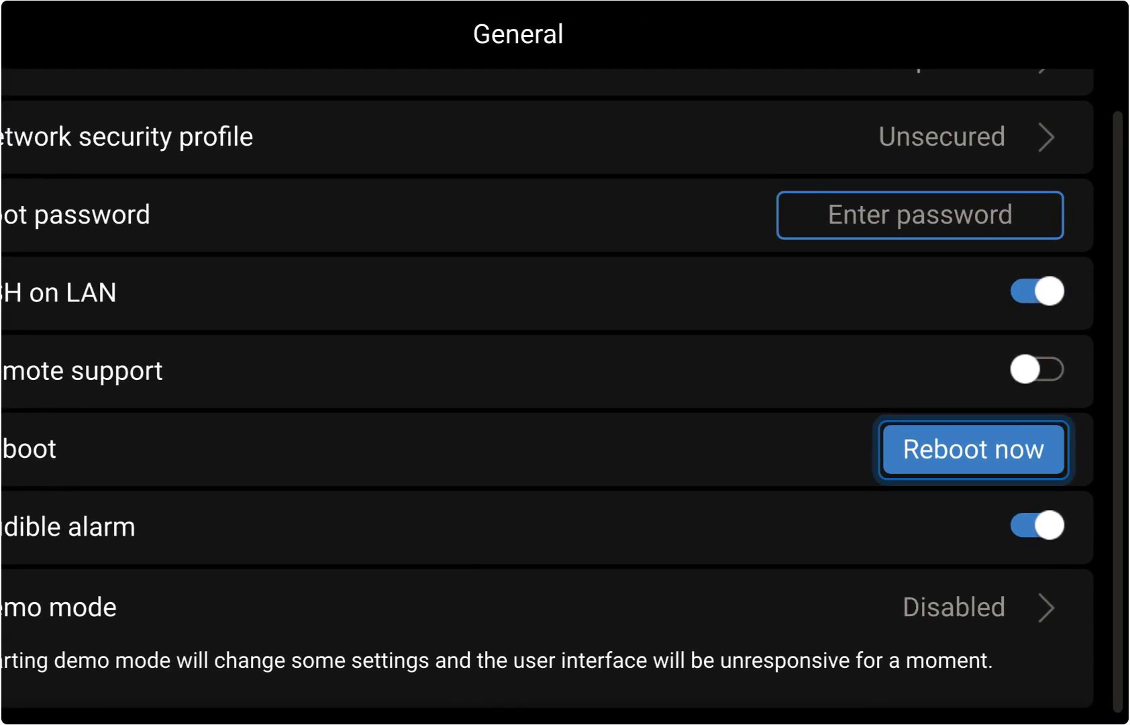
# Step: Reboot the GX device from its General settings
pyautogui.click(973, 448)
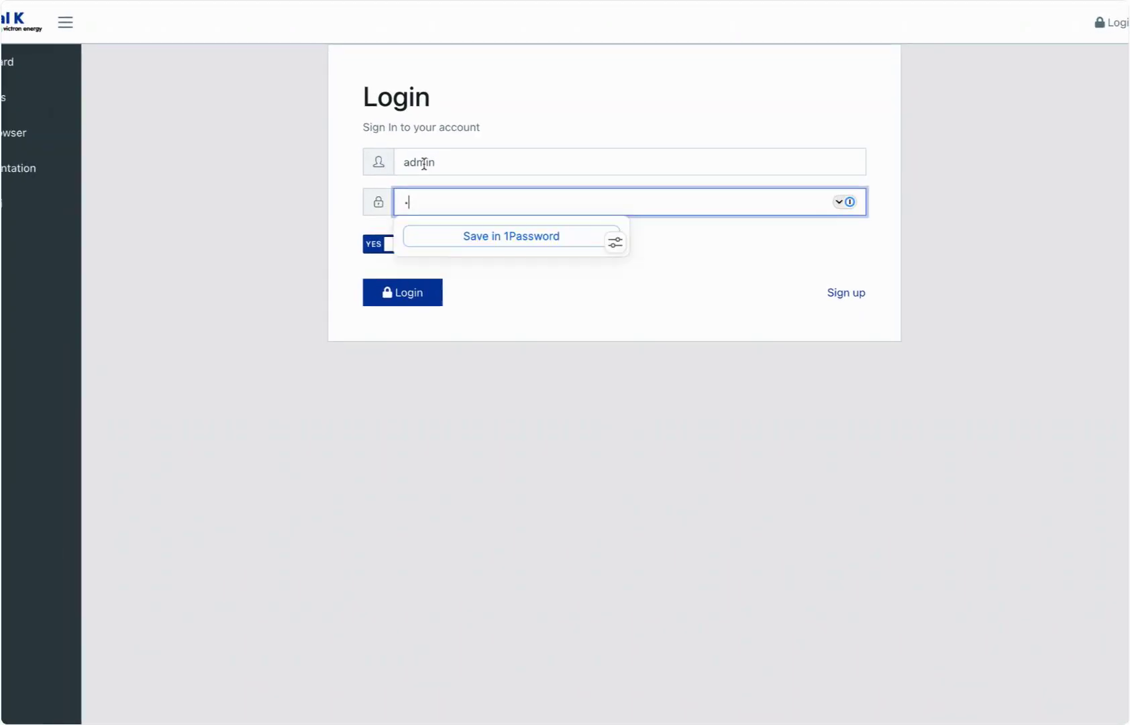
# Step: Log in to the Signal K server as admin with the account password
pyautogui.write('•••••••••')
pyautogui.click(408, 297)
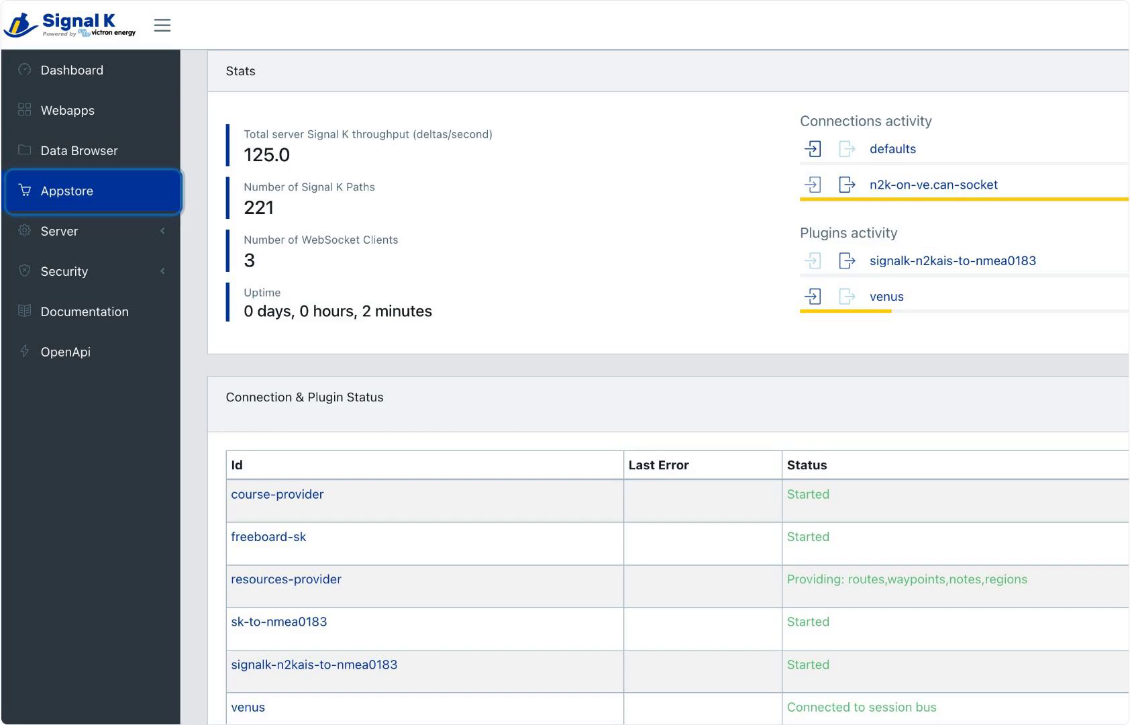
# Step: Search the Signal K Appstore for saillogger and install the signalk-saillogger plugin
pyautogui.click(94, 192)
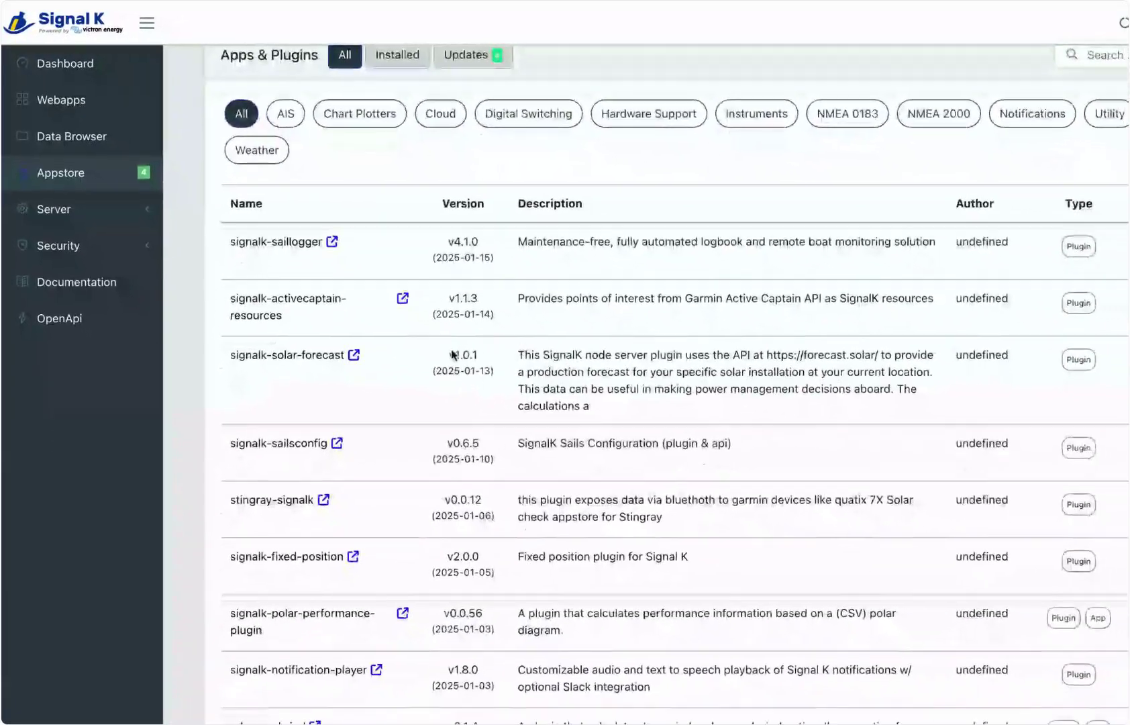
pyautogui.scroll(-1, 454, 353)
pyautogui.scroll(1, 406, 318)
pyautogui.scroll(2, 908, 120)
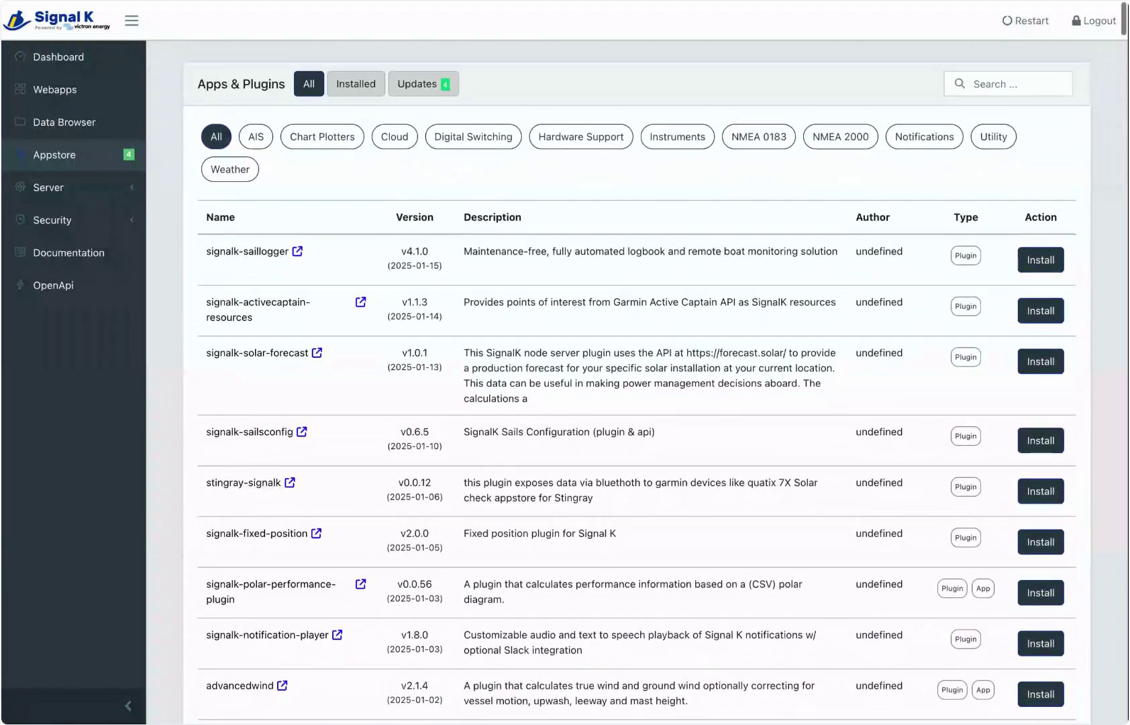
pyautogui.click(986, 90)
pyautogui.write('saillogger')
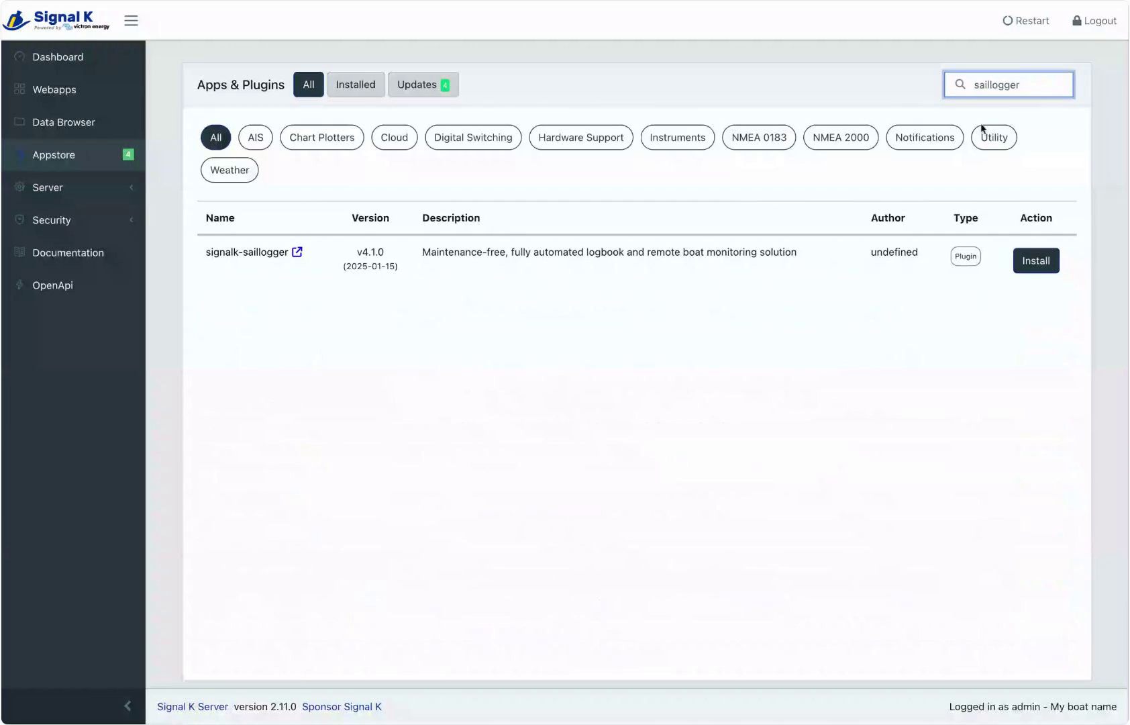
pyautogui.click(1035, 261)
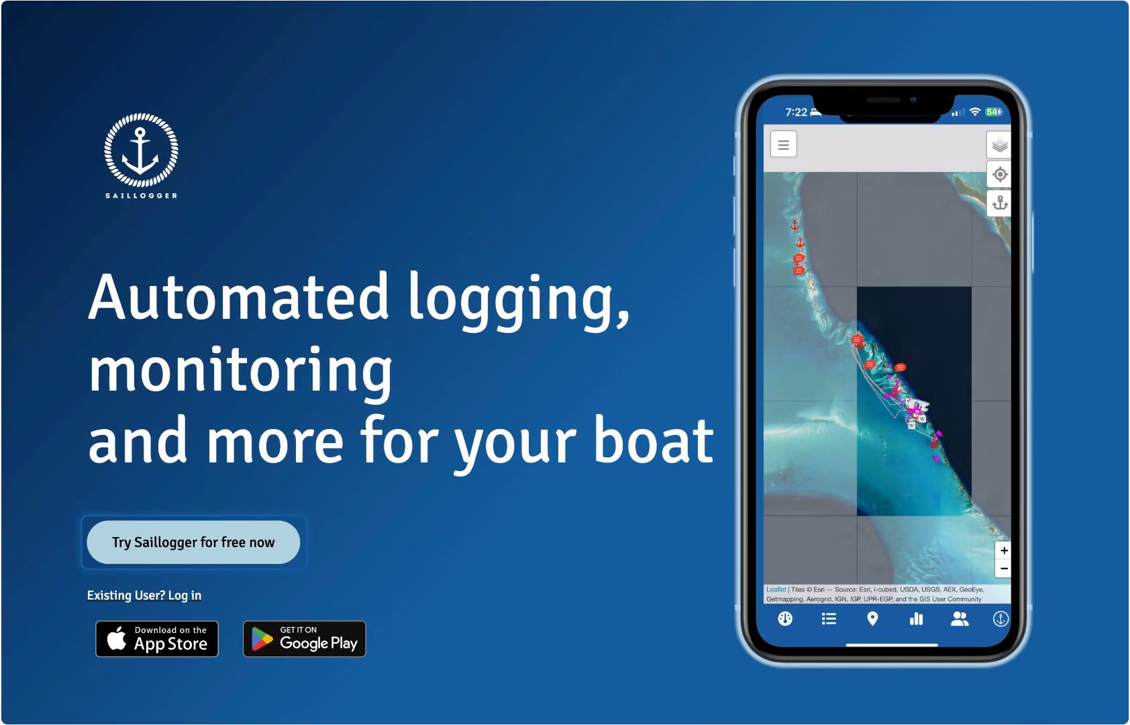
# Step: Create a free Saillogger account, filling in the e-mail address, account password, first name and last name
pyautogui.click(193, 542)
pyautogui.click(478, 297)
pyautogui.write('test@saillogger.com')
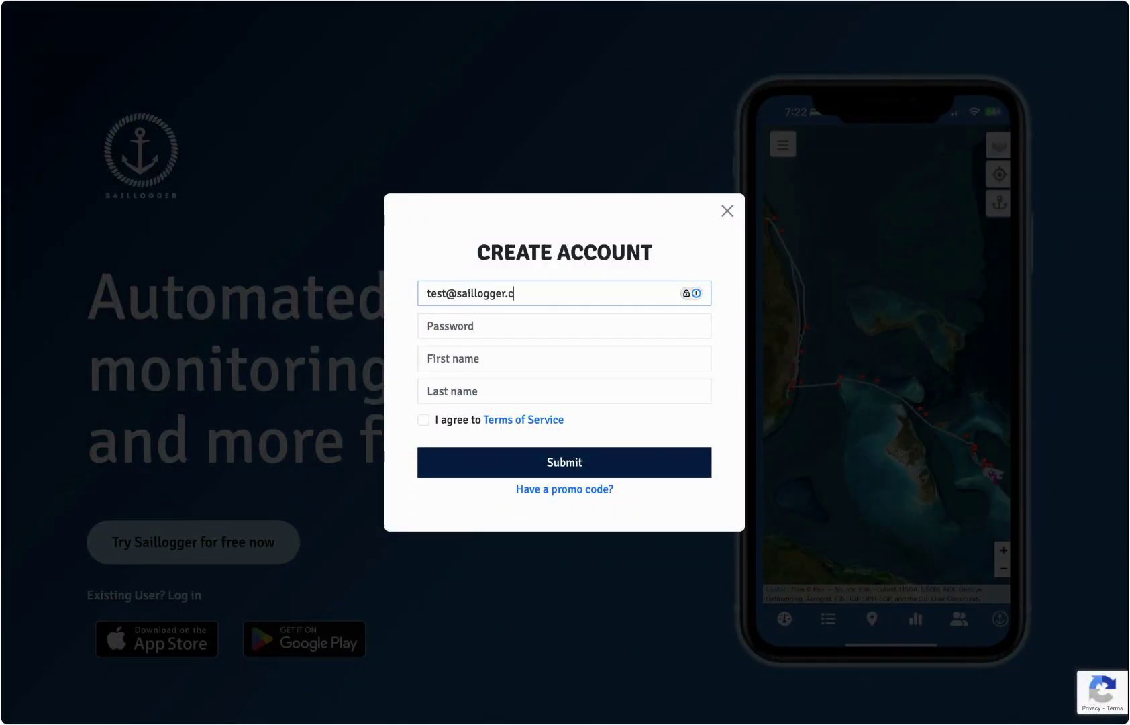
pyautogui.press('Tab')
pyautogui.write('••••••••••')
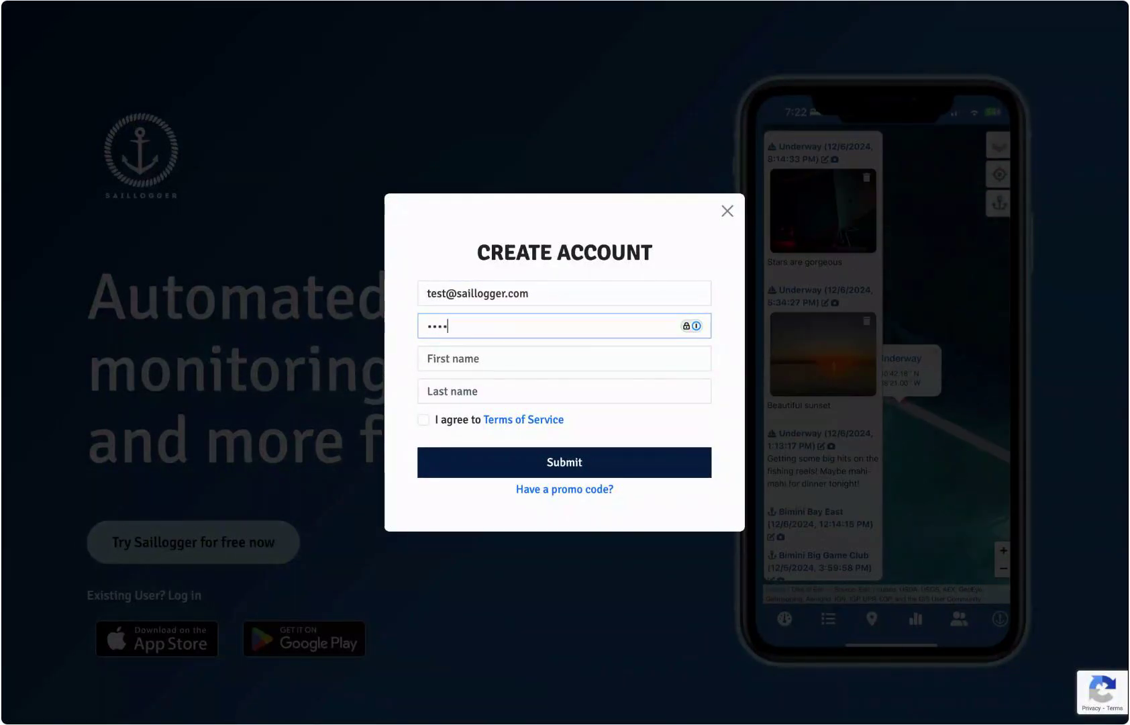
pyautogui.press('Tab')
pyautogui.write('John')
pyautogui.press('Tab')
pyautogui.write('Doe')
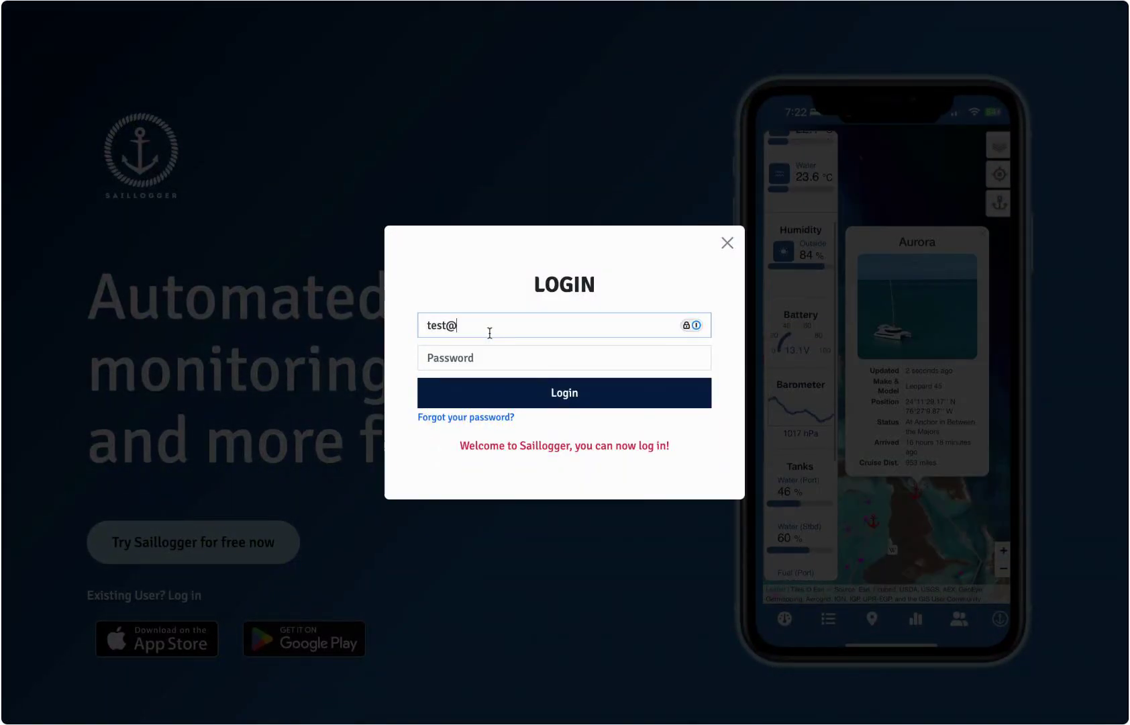
# Step: Log in to Saillogger with the new account's e-mail address and password
pyautogui.write('saillogger.com')
pyautogui.press('Tab')
pyautogui.write('••••••••••')
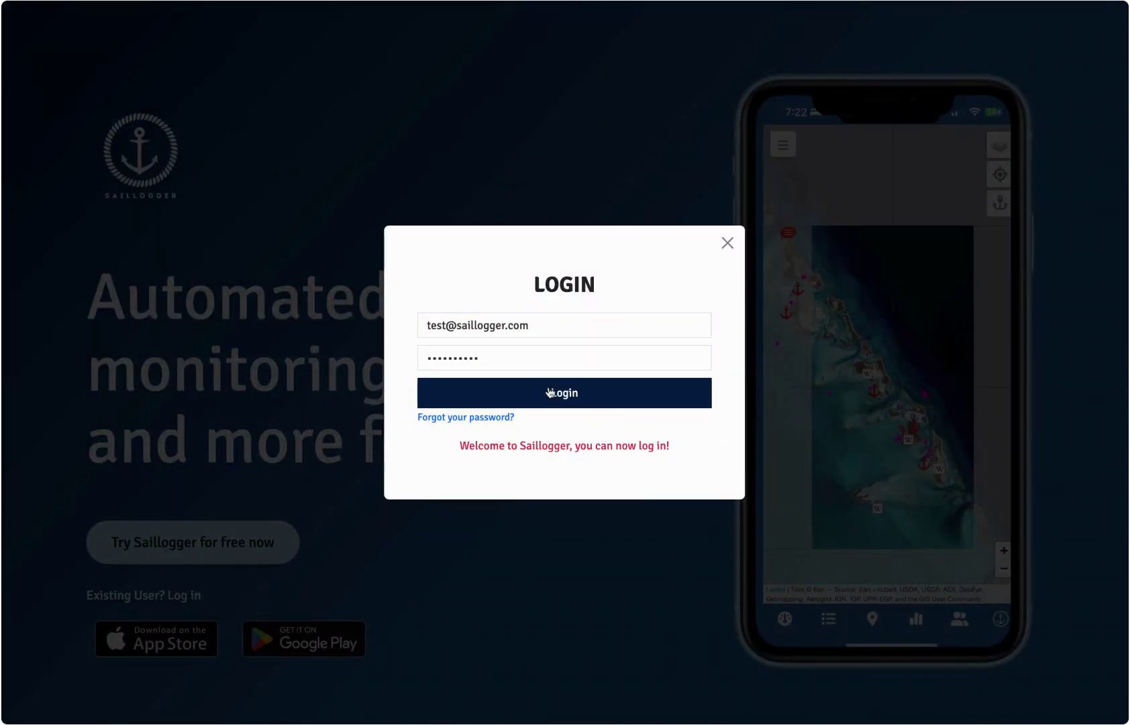
pyautogui.click(549, 392)
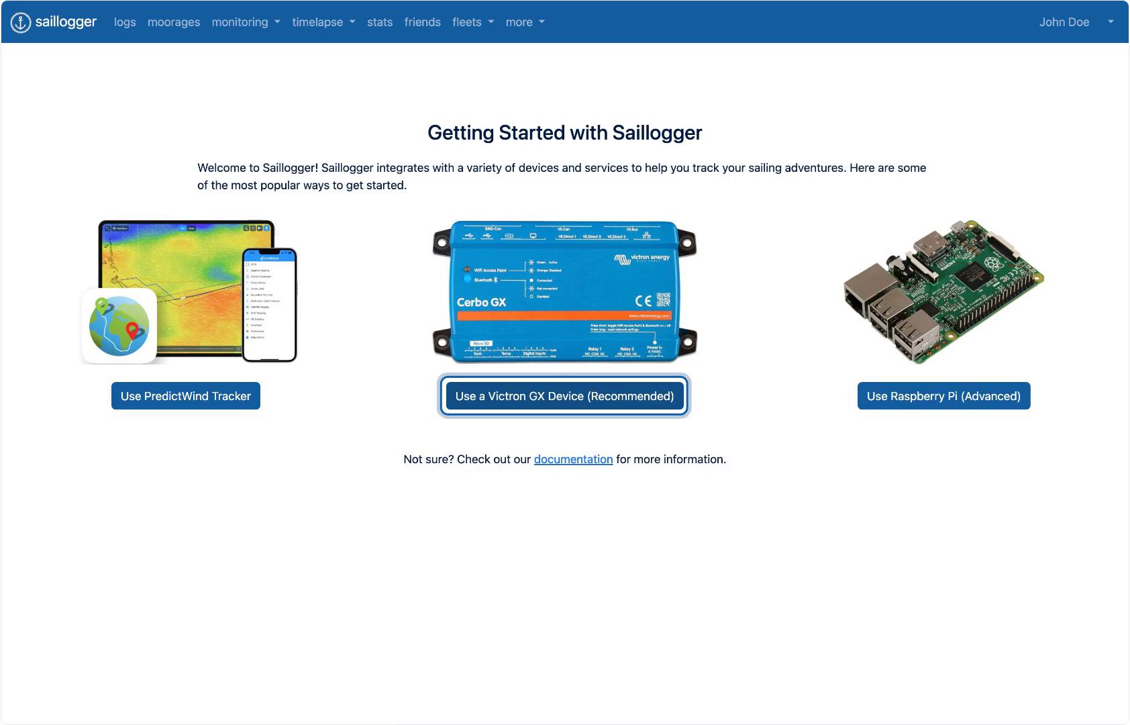
# Step: Choose a Victron GX device as the setup method and advance through the setup instructions past Step 6, Reboot Victron GX
pyautogui.click(564, 396)
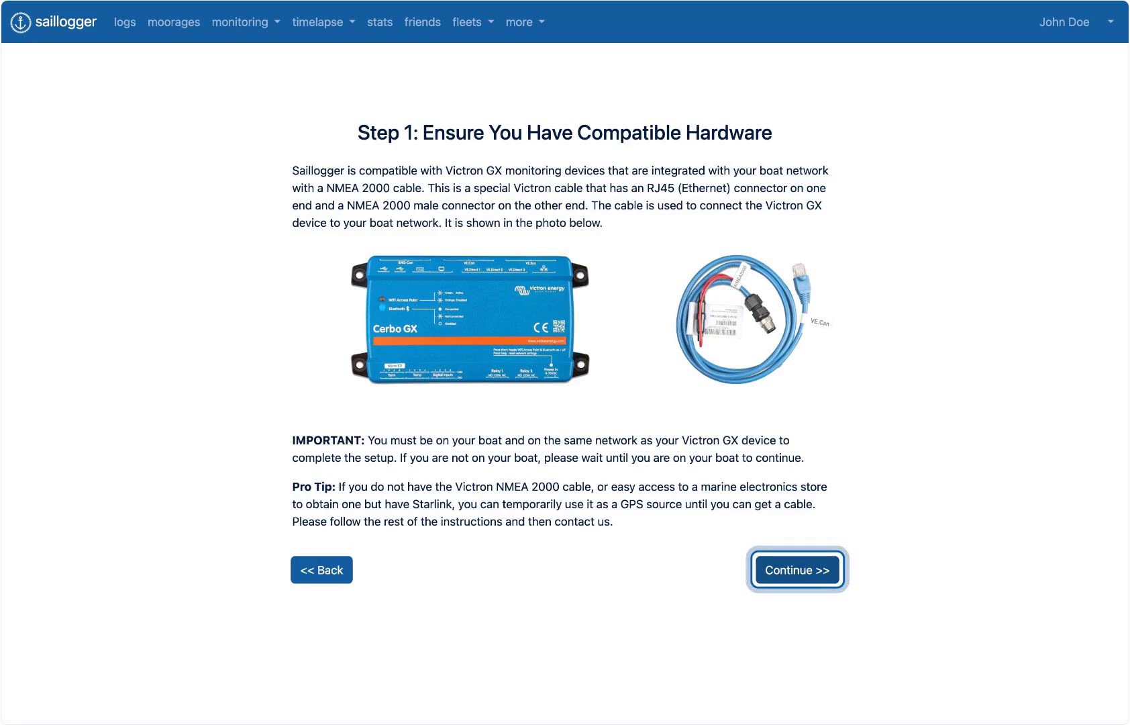
pyautogui.click(797, 570)
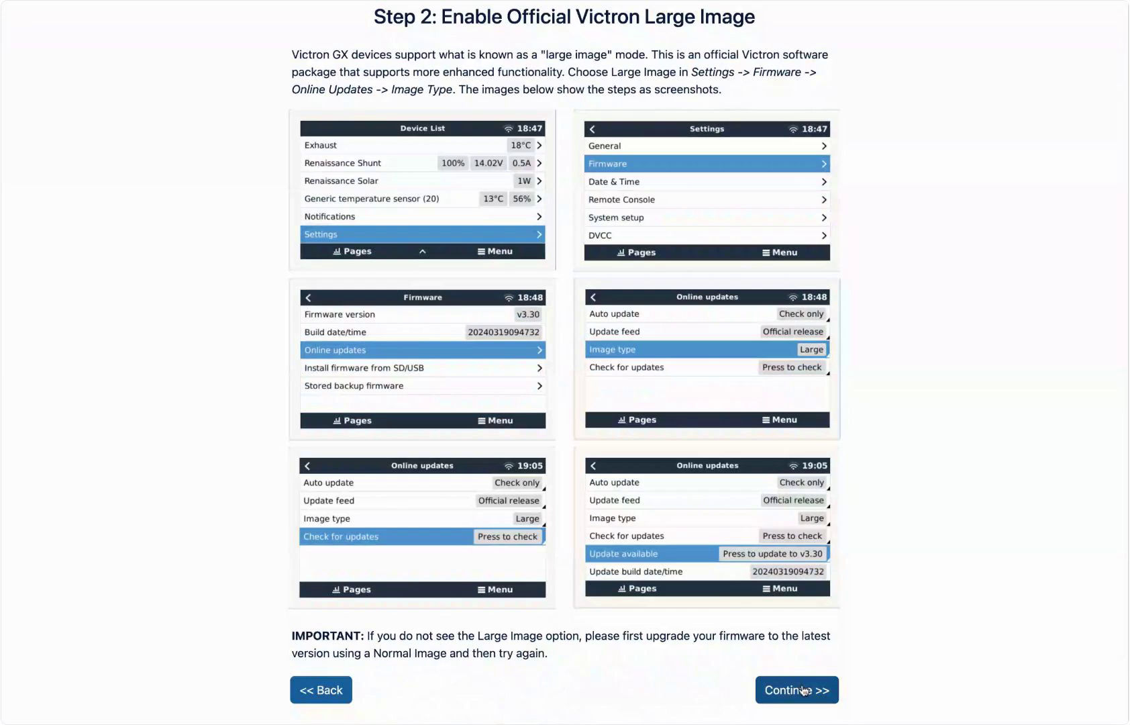
pyautogui.click(803, 690)
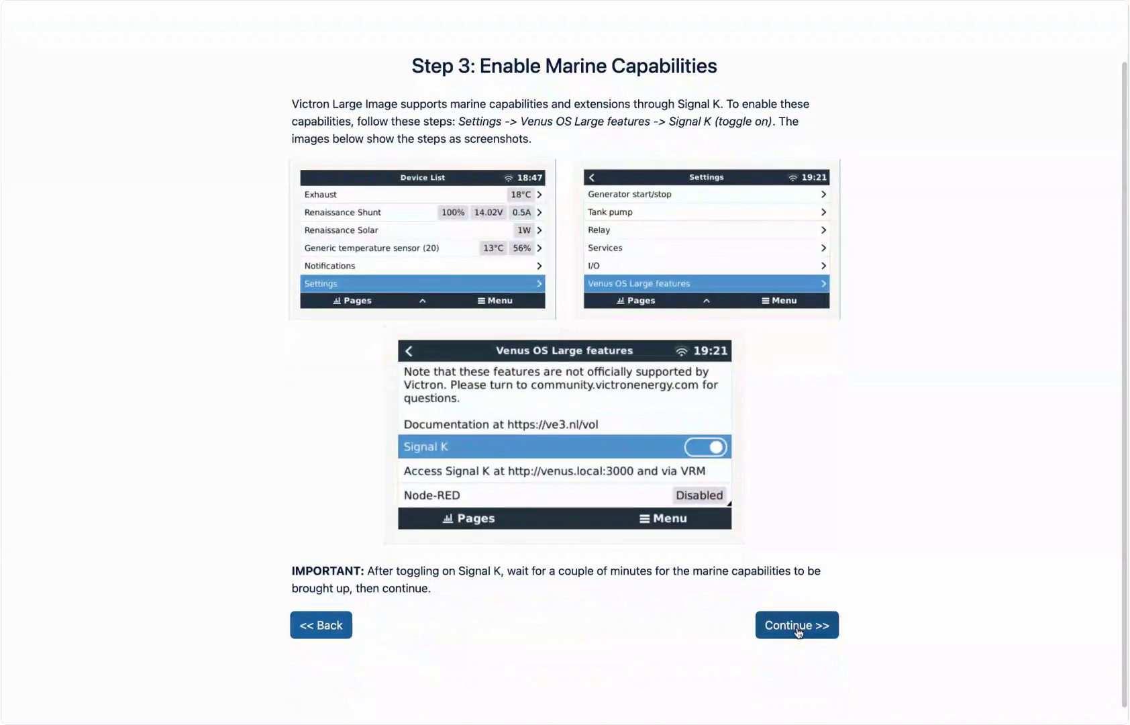
pyautogui.click(797, 626)
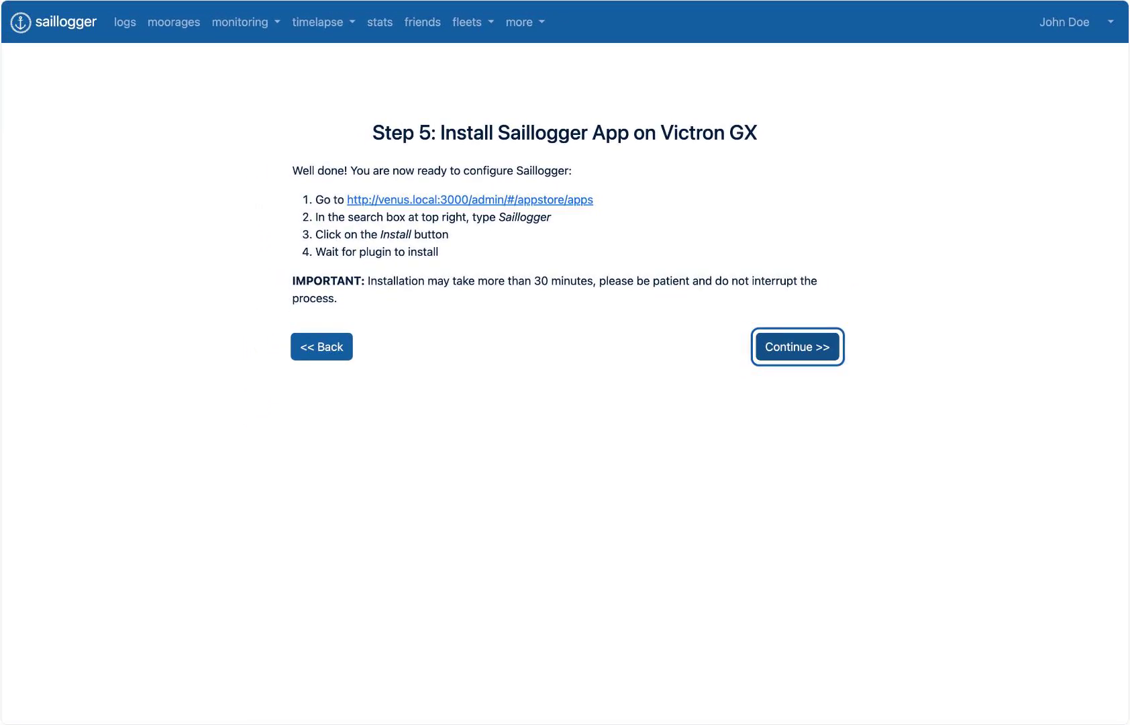
pyautogui.click(797, 347)
pyautogui.scroll(-1, 799, 508)
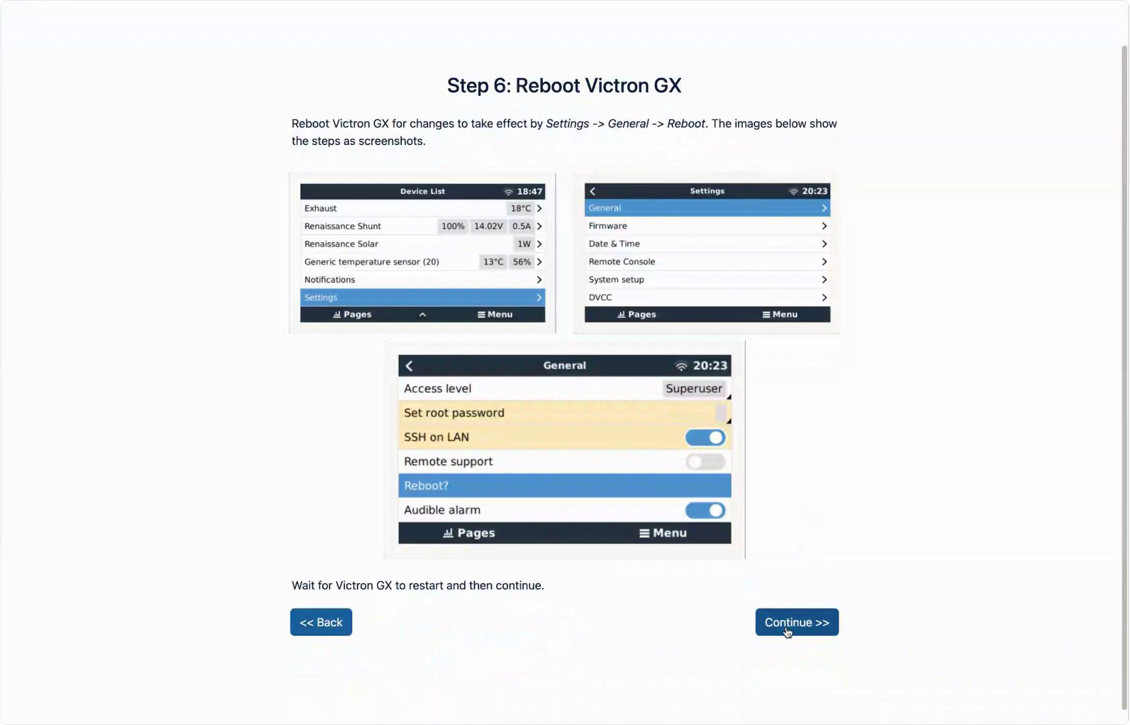
pyautogui.click(787, 629)
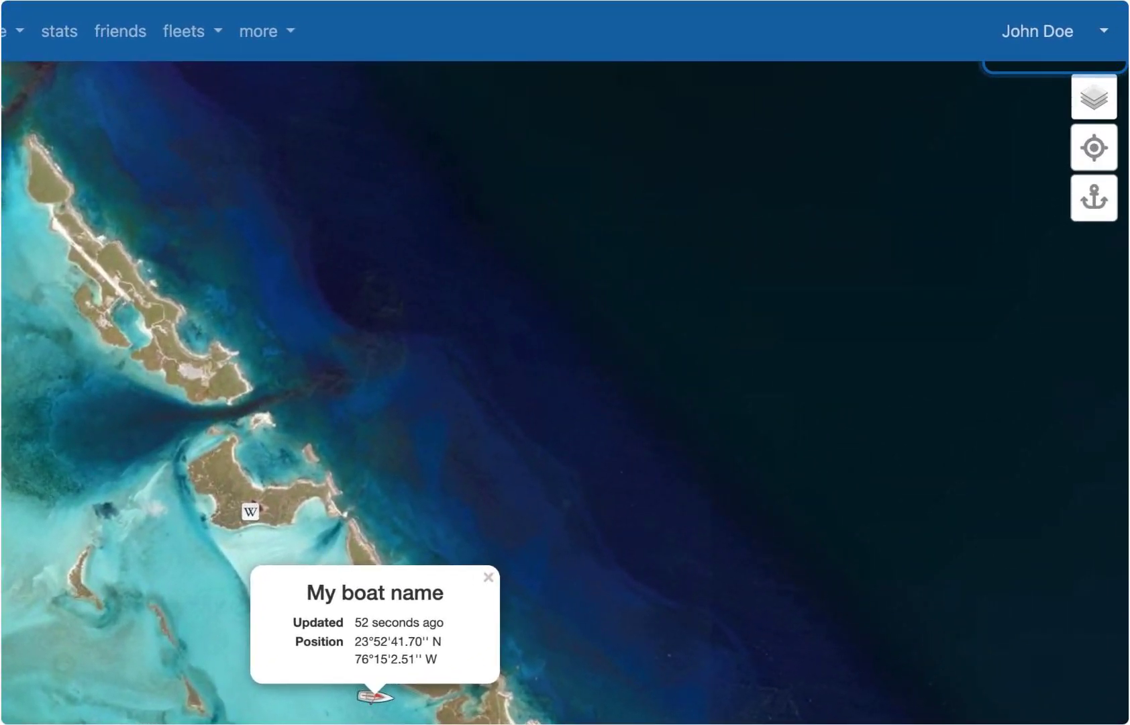
# Step: Open the boat settings of the Saillogger account
pyautogui.click(1054, 32)
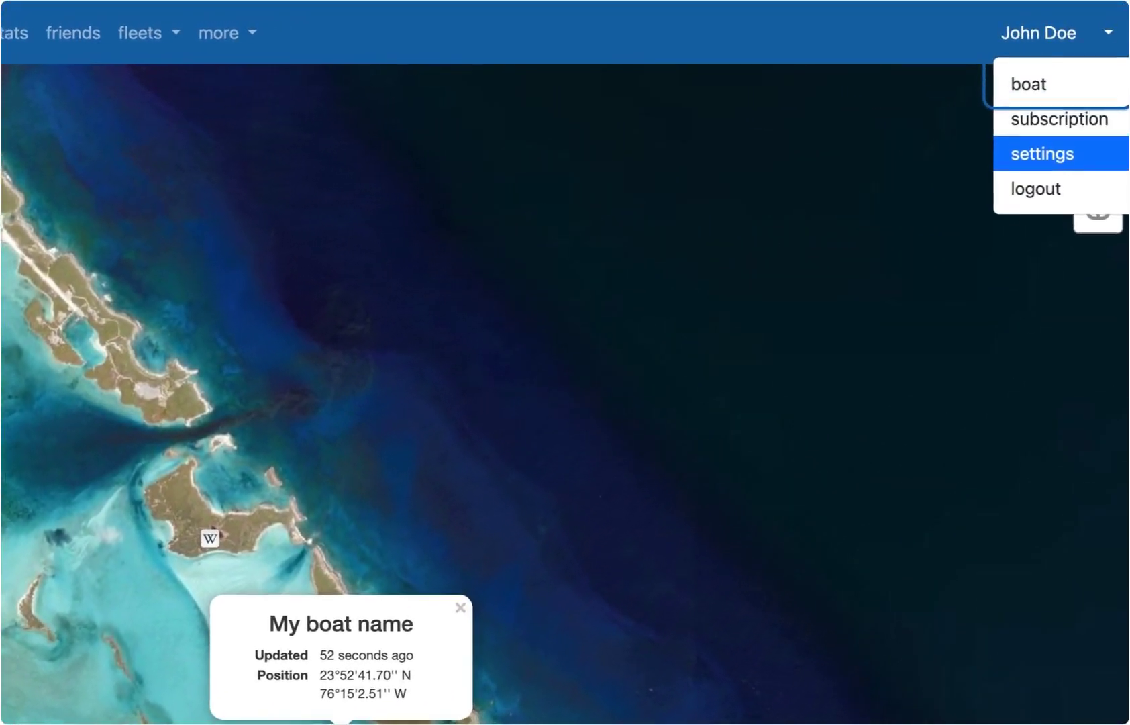
pyautogui.click(1049, 170)
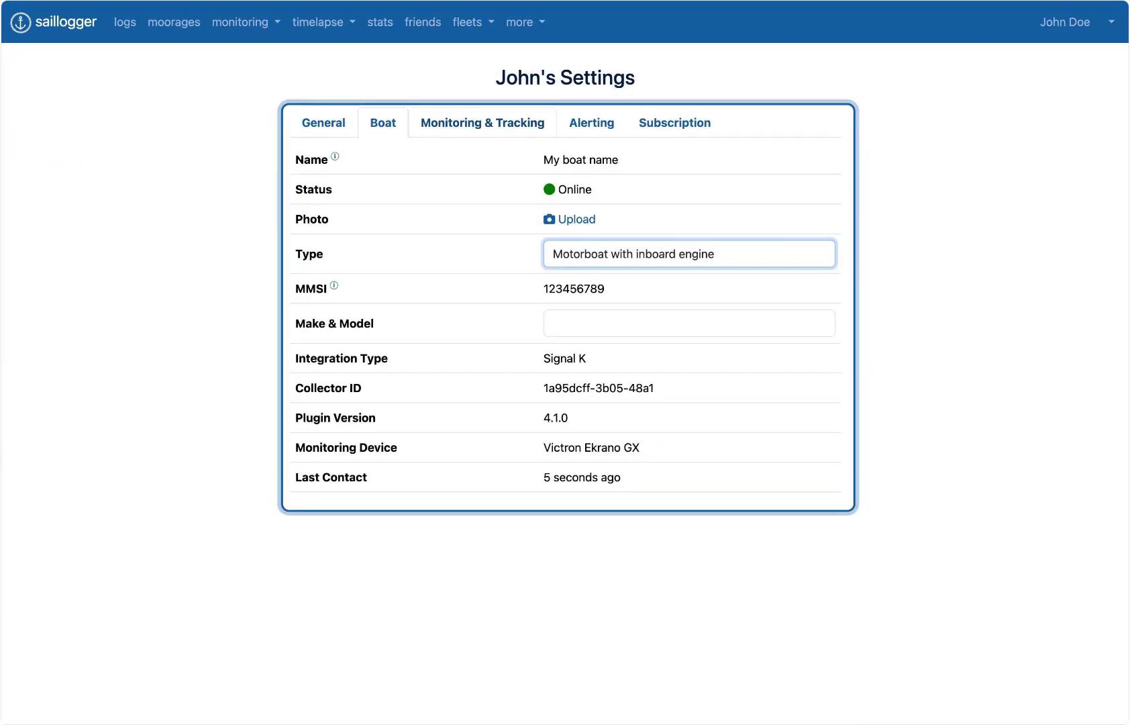